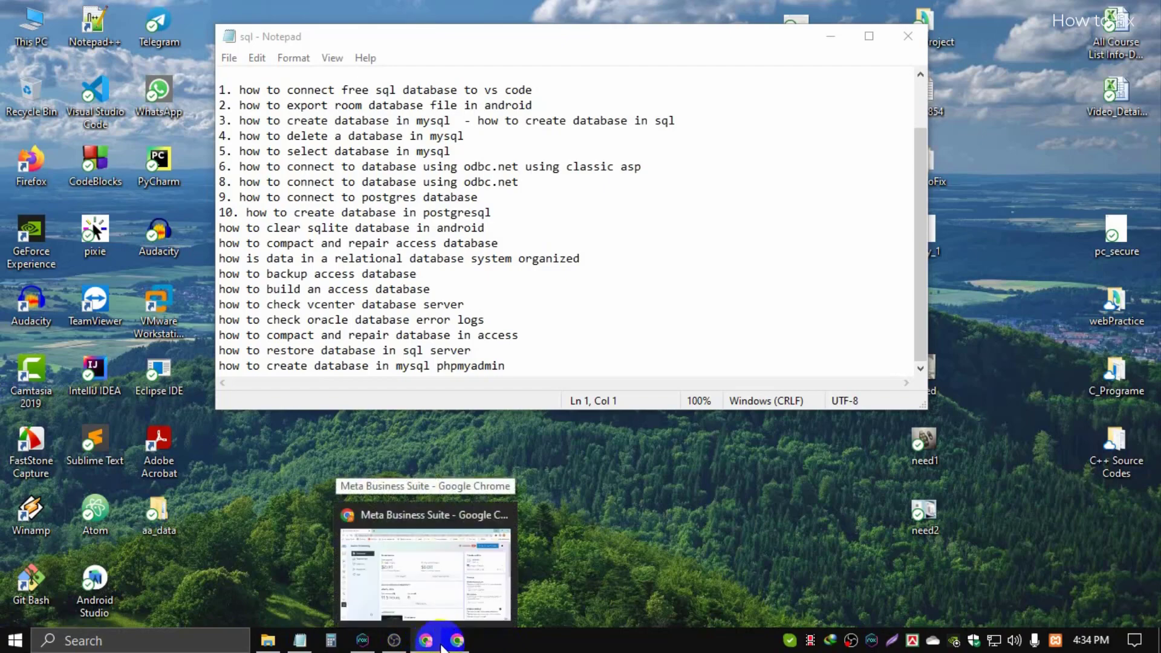
- Clear the browser window and launch XAMPP Control Panel by searching 'xamp' in Start
{"action": "left_click", "coordinate": [453, 641]}
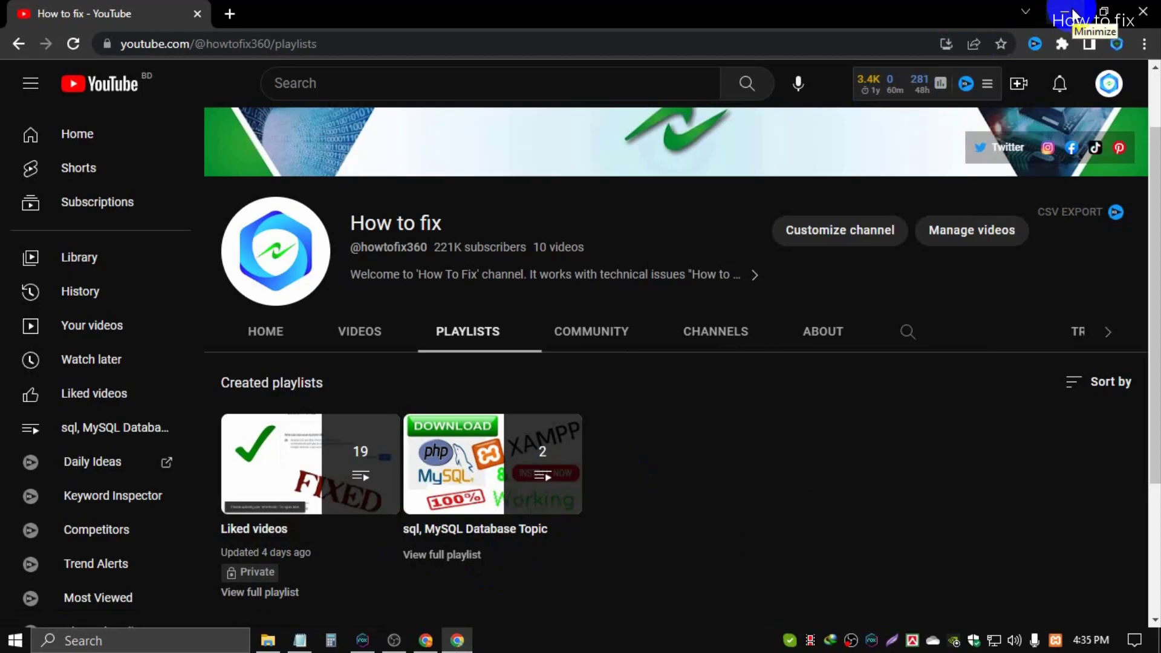
{"action": "left_click", "coordinate": [1067, 13]}
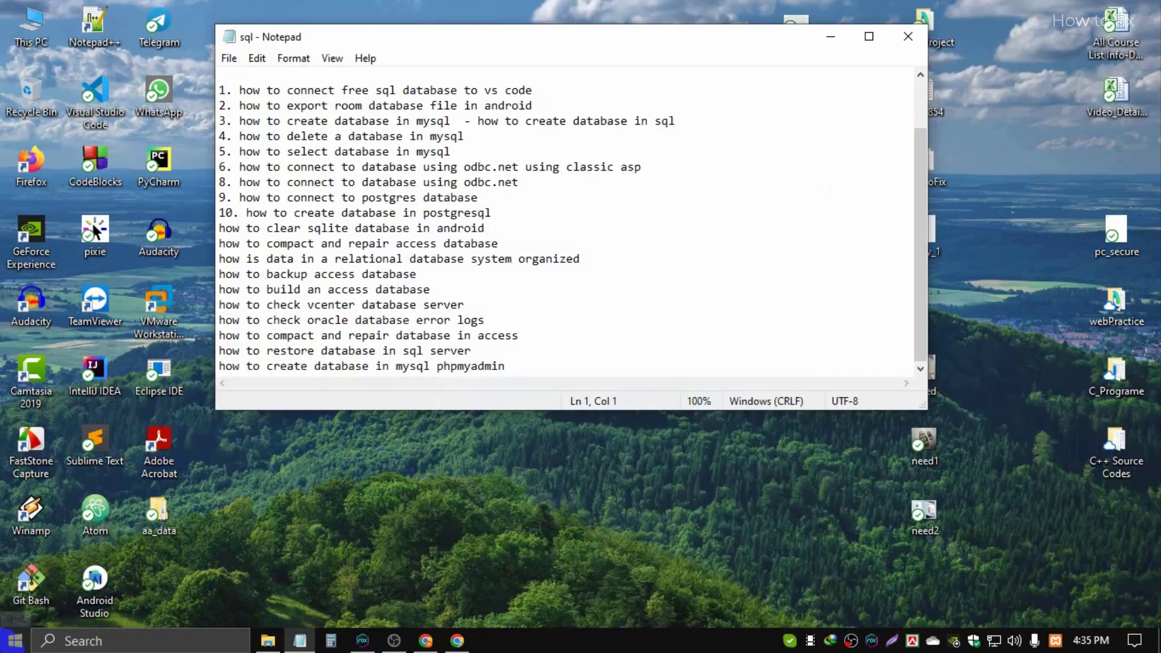
{"action": "left_click", "coordinate": [15, 640]}
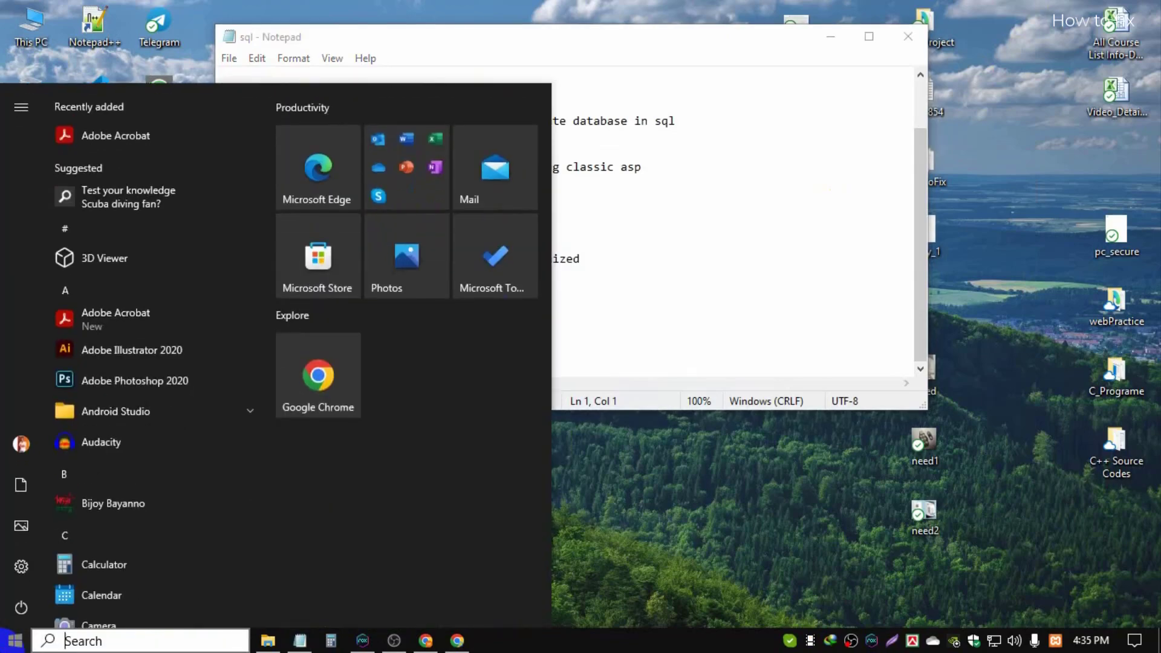
{"action": "type", "text": "xamp"}
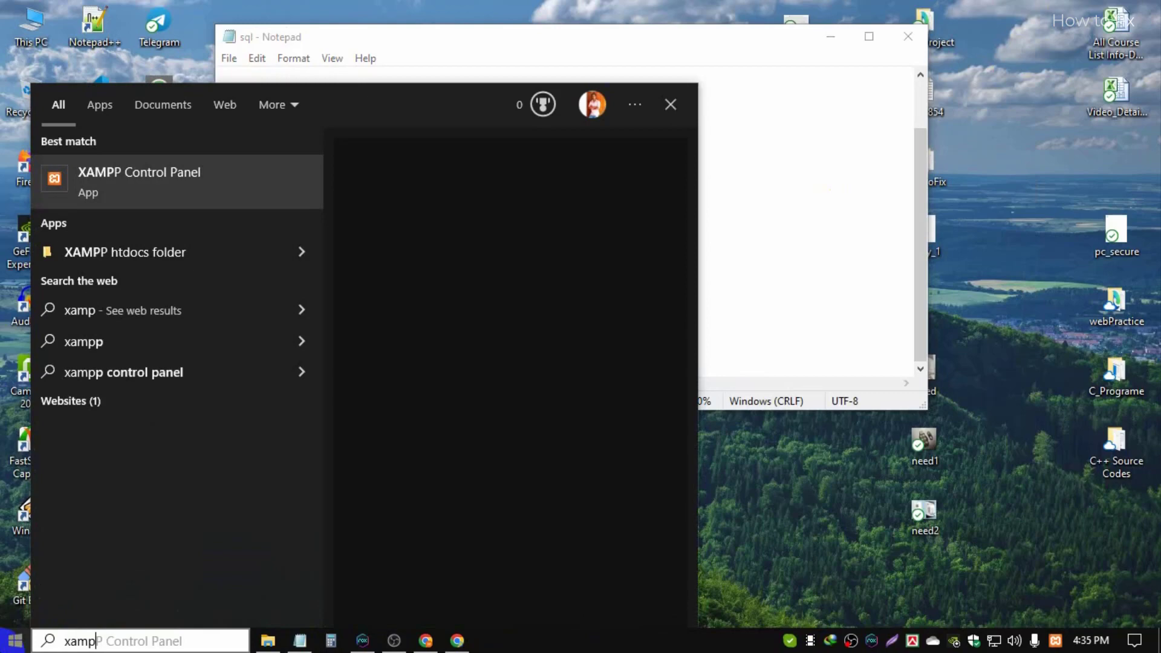
{"action": "left_click", "coordinate": [110, 177]}
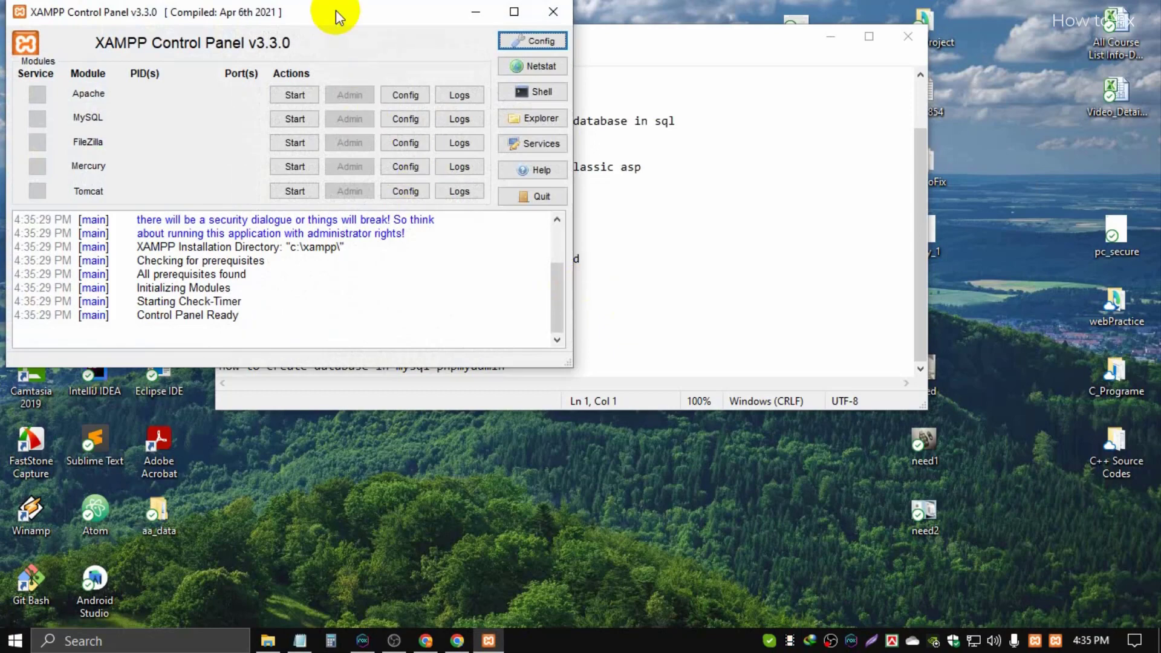
- Move the XAMPP window to the centre and start Apache and MySQL
{"action": "left_click_drag", "start_coordinate": [332, 13], "coordinate": [542, 127]}
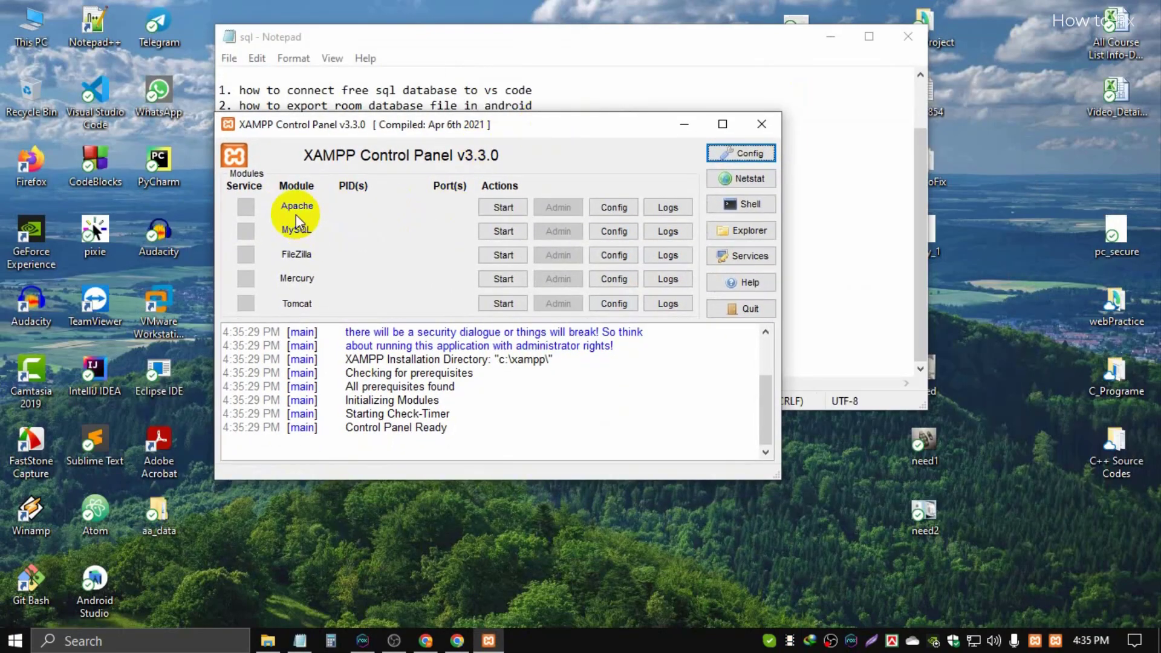
{"action": "left_click", "coordinate": [503, 208]}
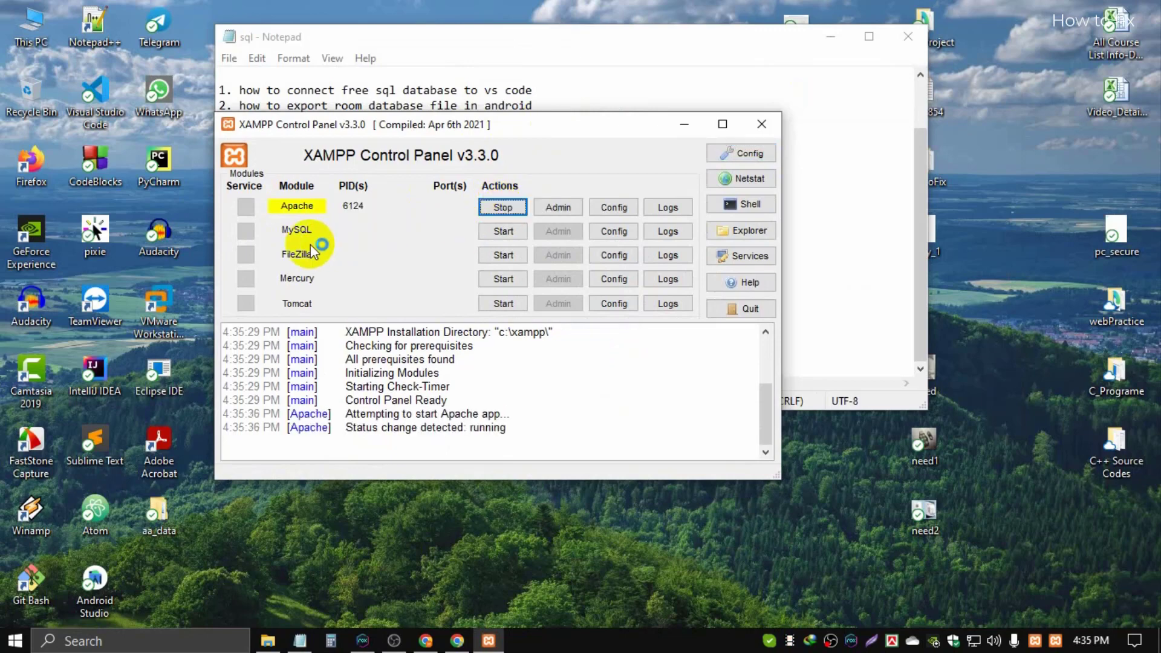
{"action": "left_click", "coordinate": [503, 231]}
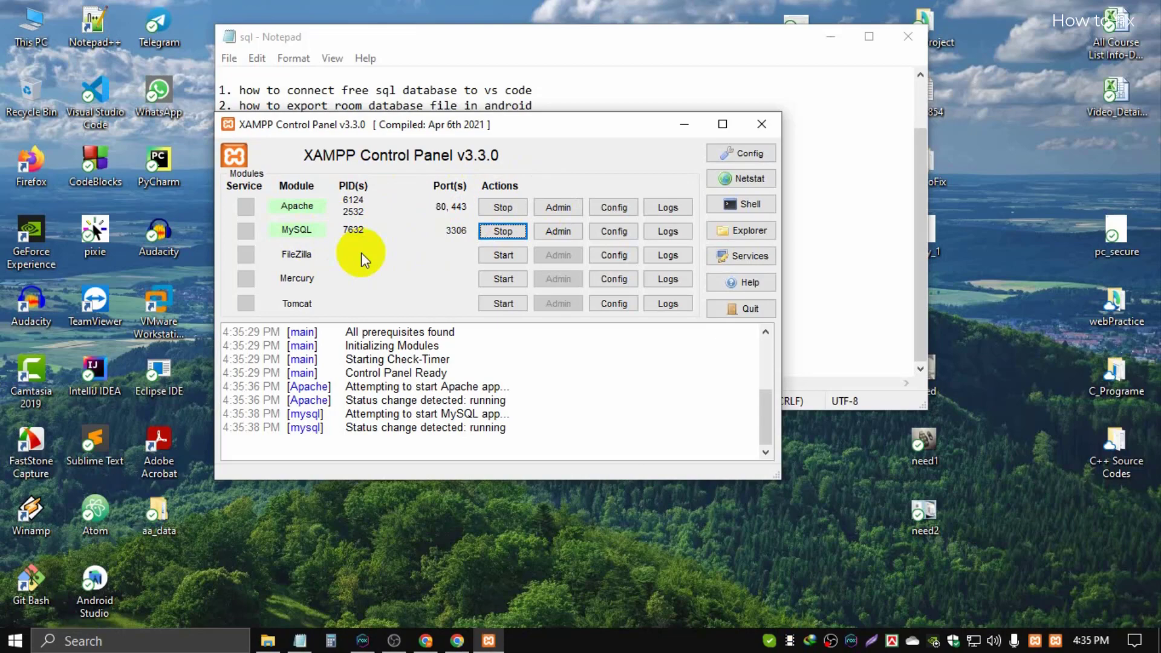
- Load localhost/phpmyadmin in a new Chrome tab
{"action": "left_click", "coordinate": [456, 640]}
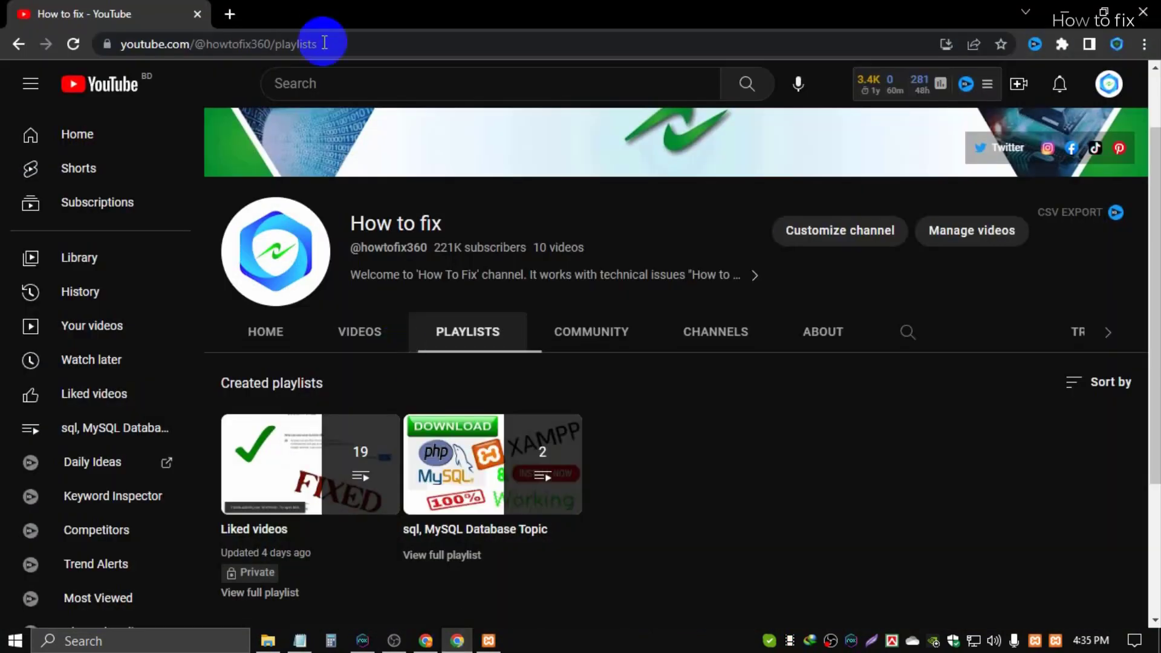
{"action": "left_click", "coordinate": [229, 13]}
{"action": "left_click", "coordinate": [519, 39]}
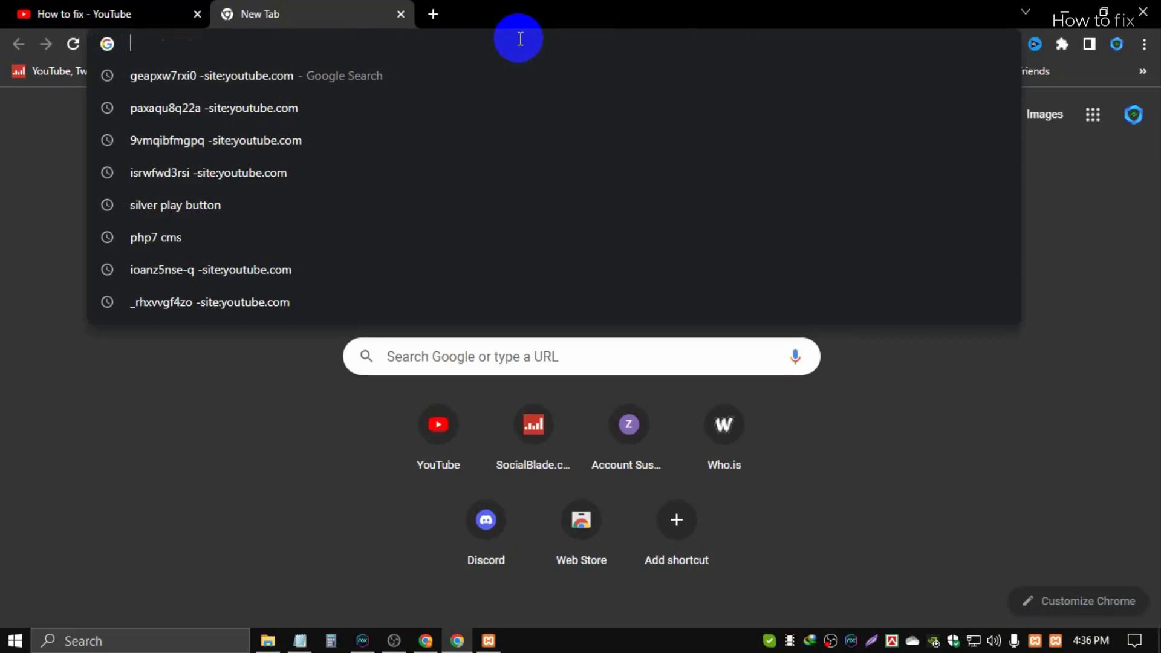
{"action": "type", "text": "localh"}
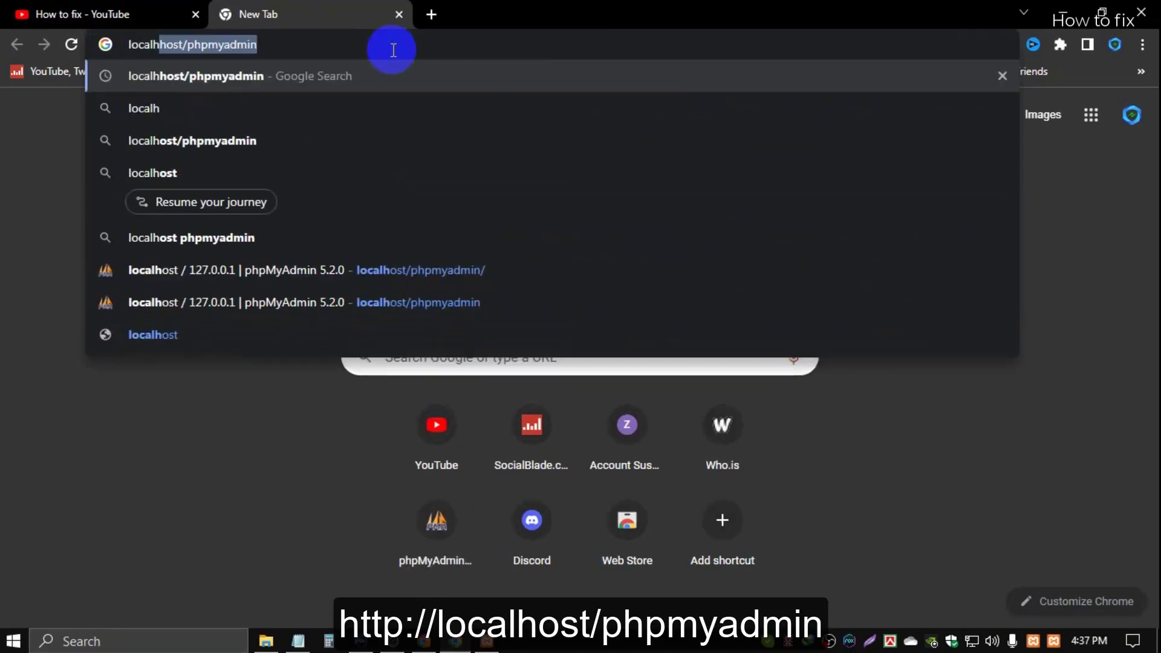
{"action": "type", "text": "ost/"}
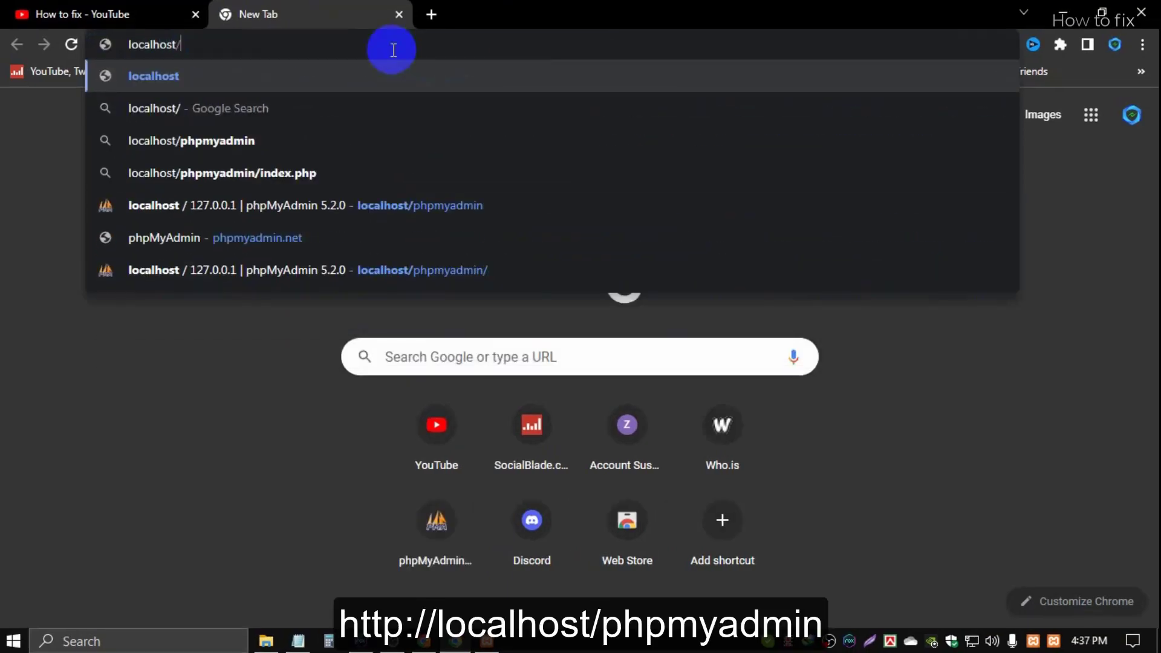
{"action": "type", "text": "phpmy"}
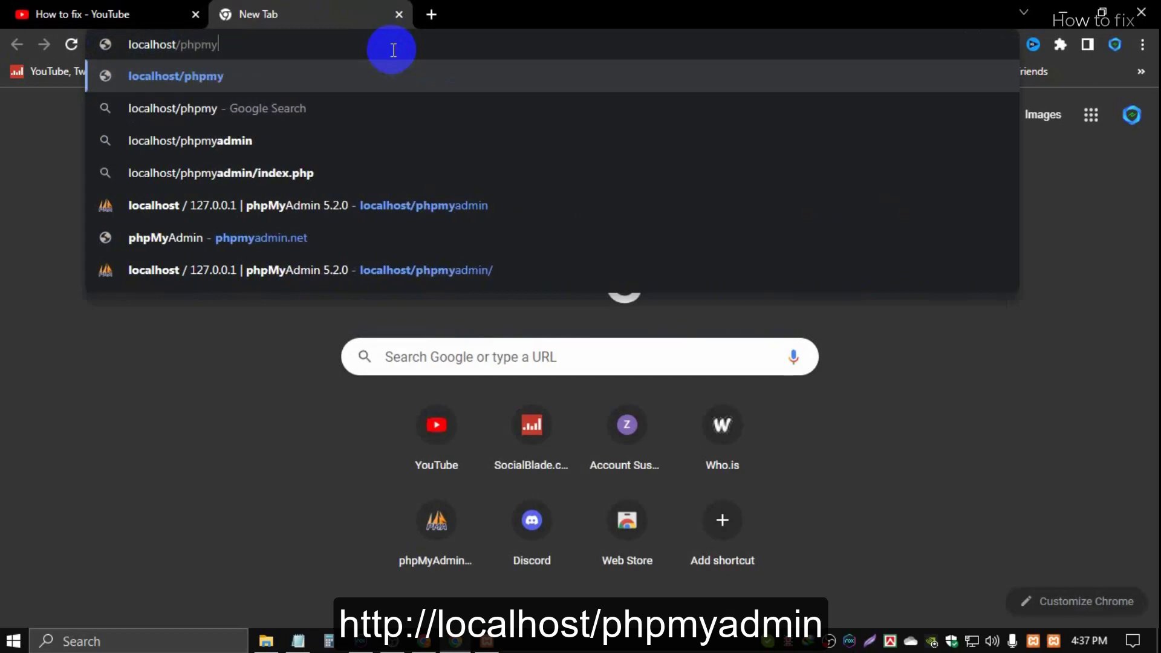
{"action": "type", "text": "admin"}
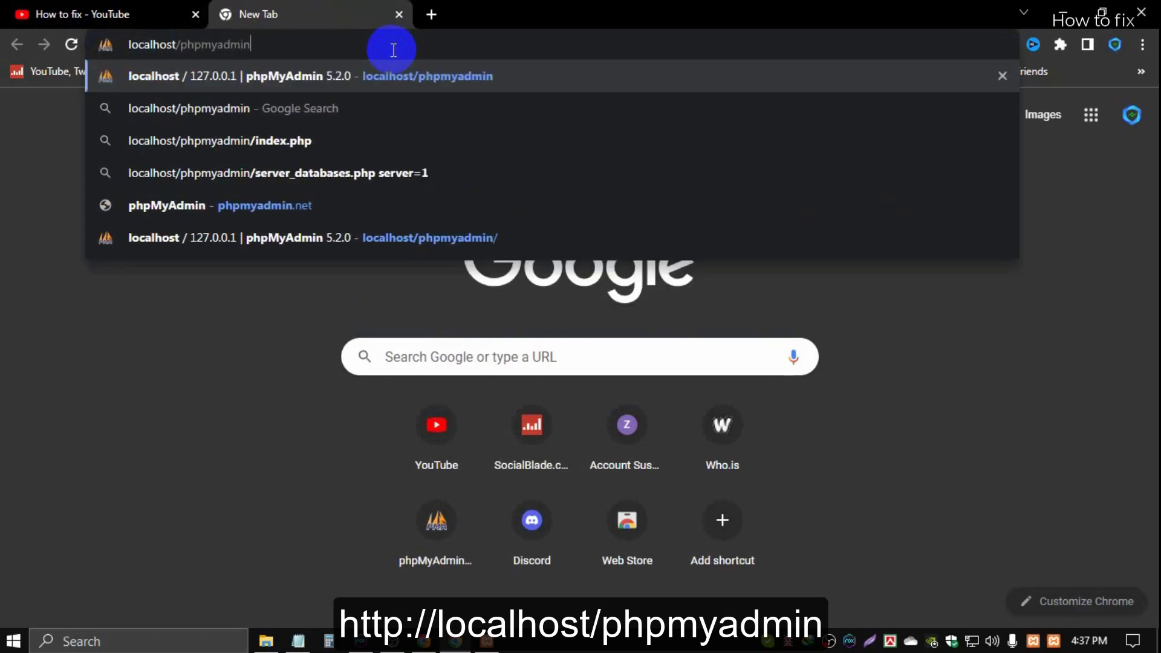
{"action": "key", "text": "Return"}
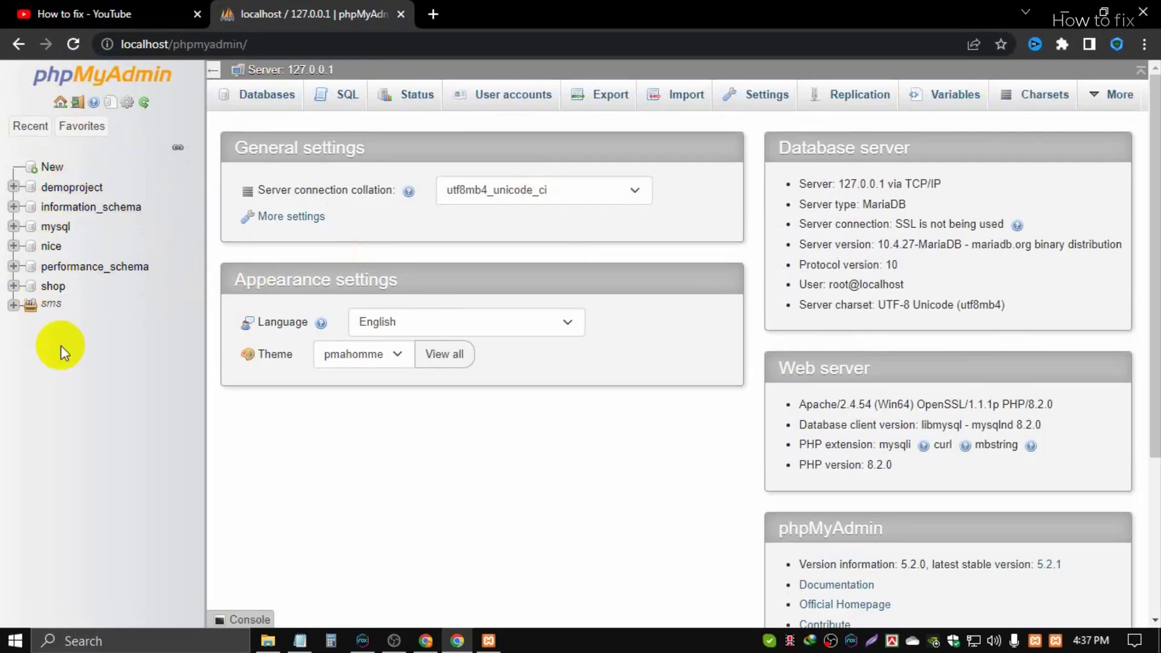
- Expand and collapse demoproject and sms, then enter and select the name 'day' on the Databases page
{"action": "left_click", "coordinate": [16, 188]}
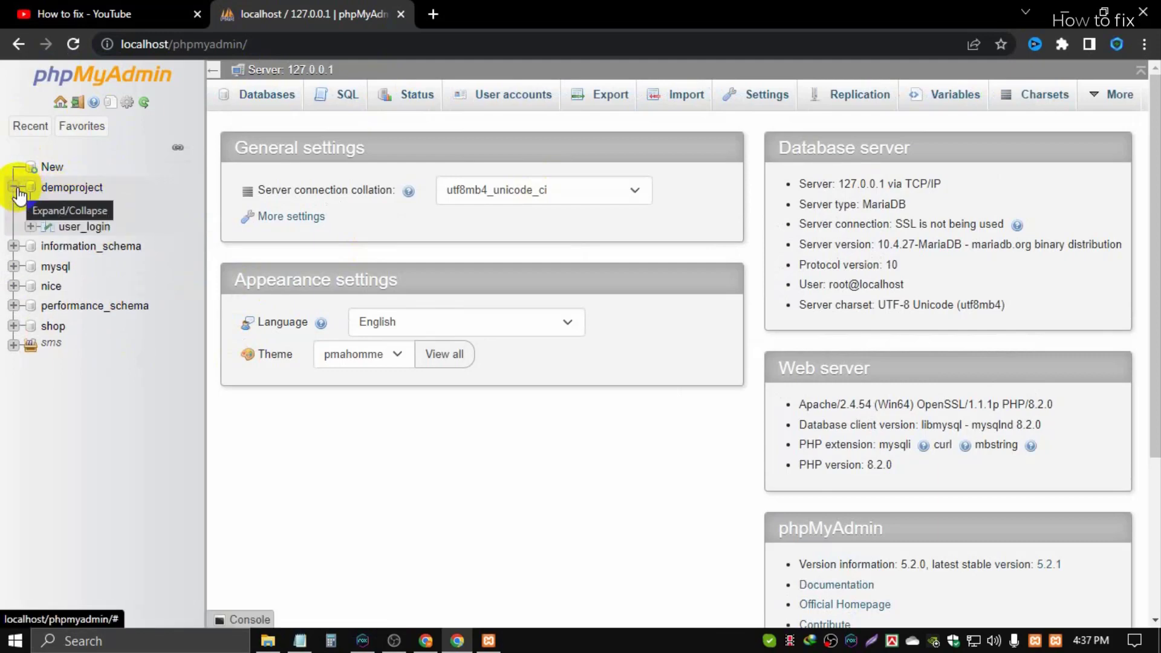
{"action": "left_click", "coordinate": [17, 189]}
{"action": "left_click", "coordinate": [12, 305]}
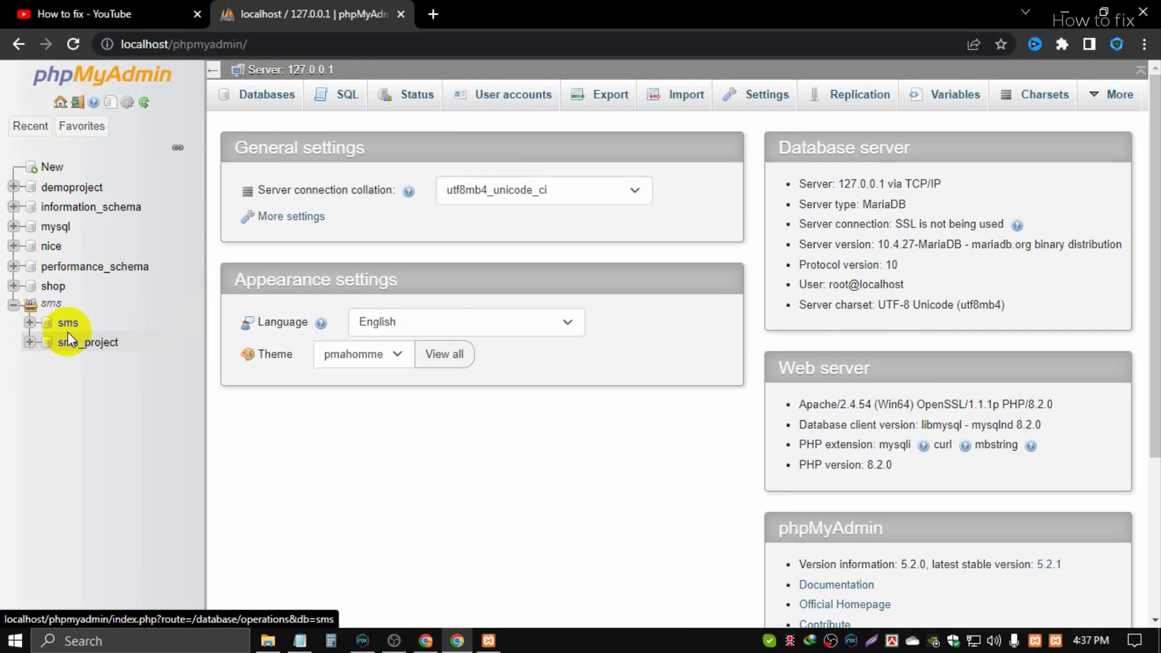
{"action": "left_click", "coordinate": [13, 302]}
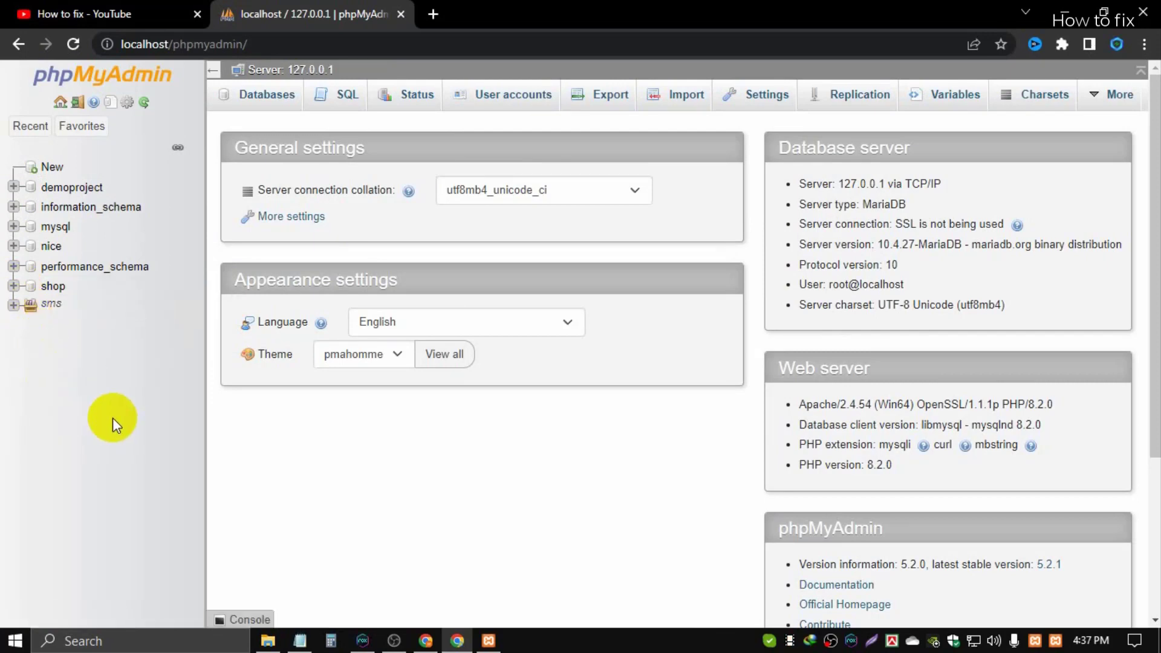
{"action": "left_click", "coordinate": [58, 157]}
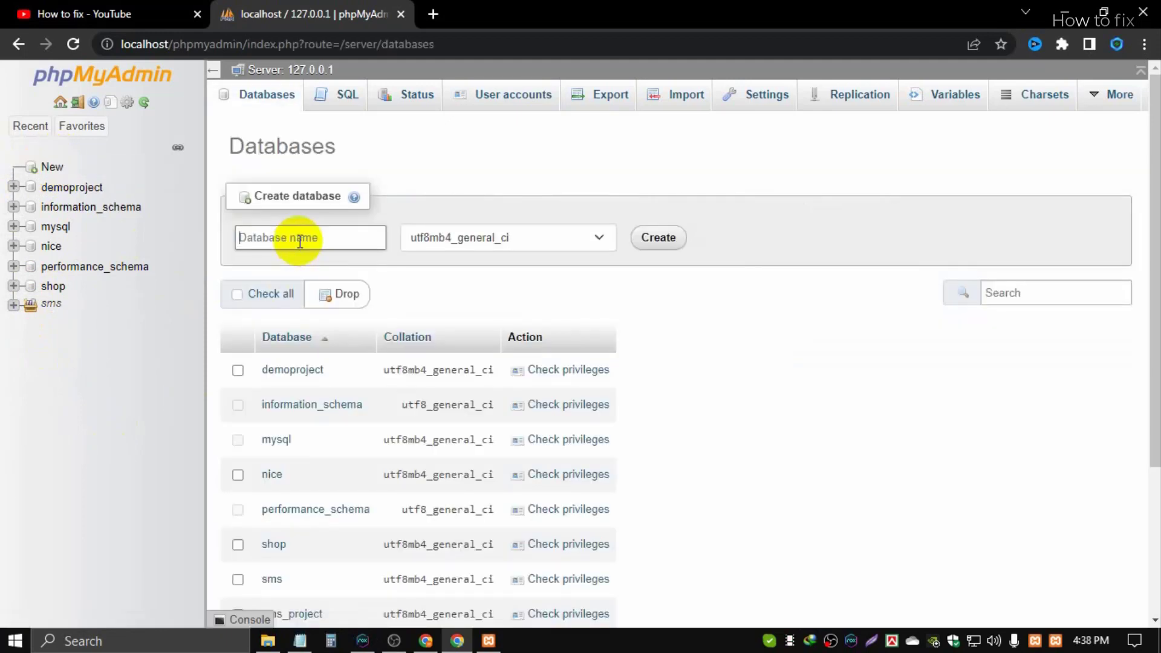
{"action": "type", "text": "day"}
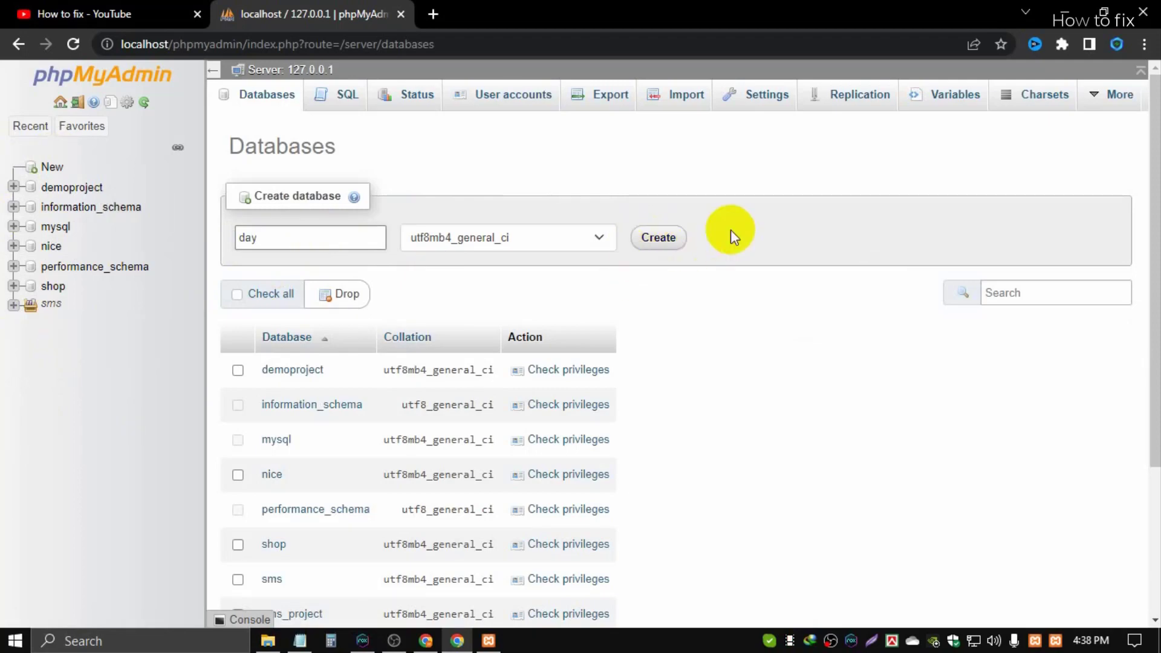
{"action": "left_click_drag", "start_coordinate": [299, 239], "coordinate": [134, 240]}
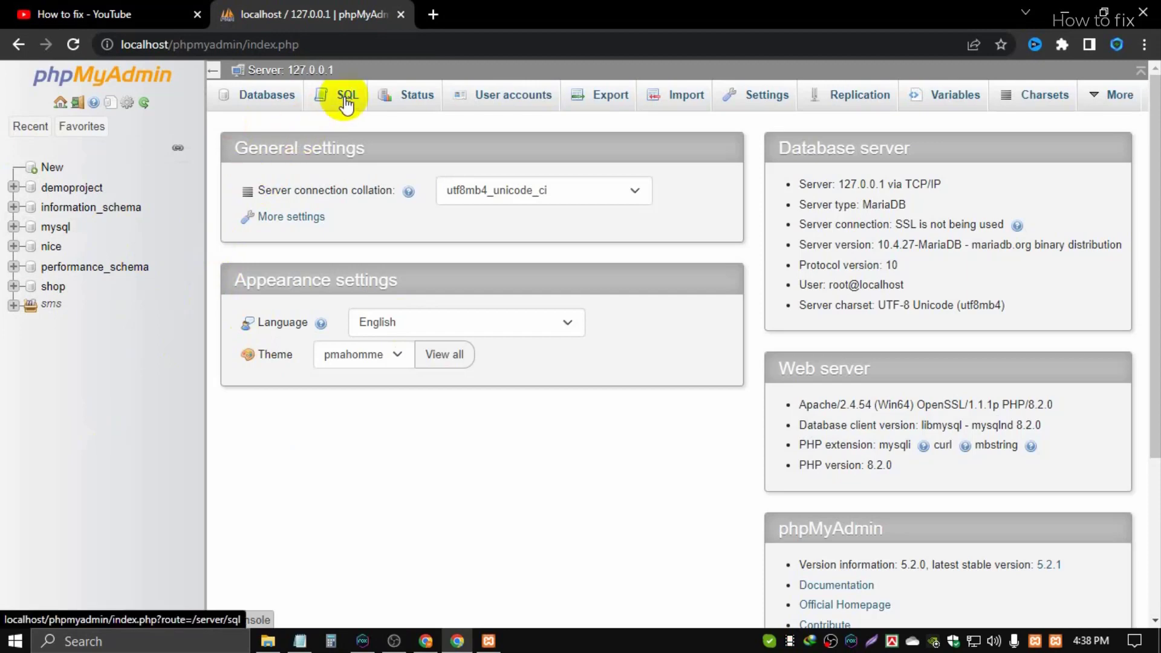
- Enter and run the query CREATE DATABASE Howtofix; in the SQL editor
{"action": "left_click", "coordinate": [346, 100]}
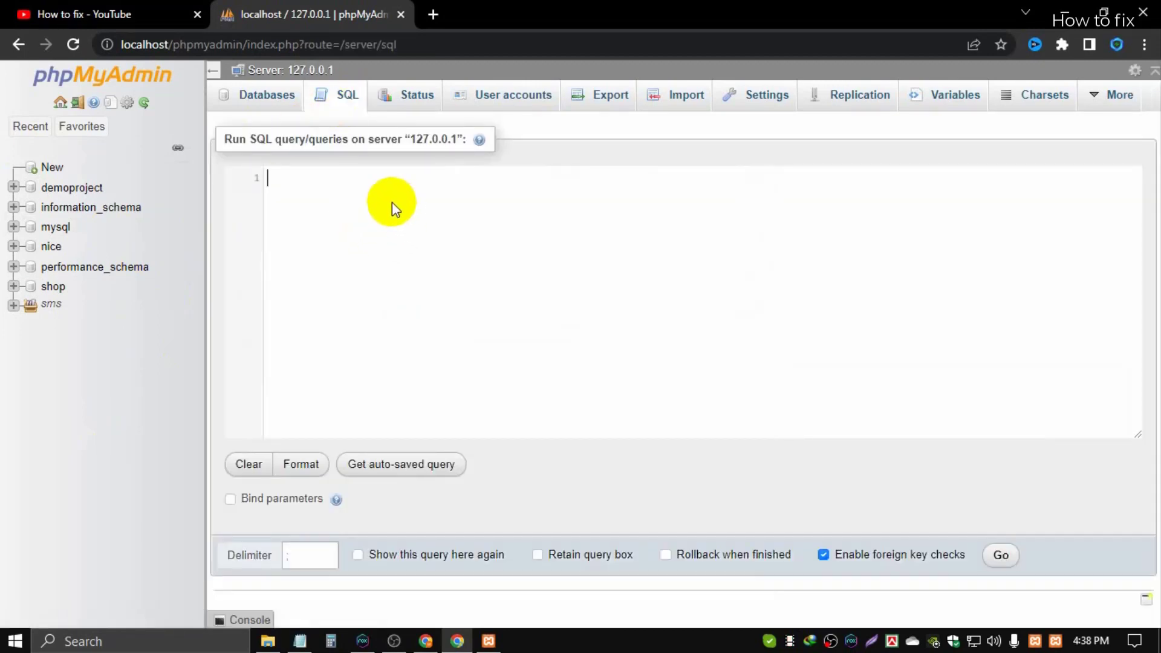
{"action": "type", "text": "c"}
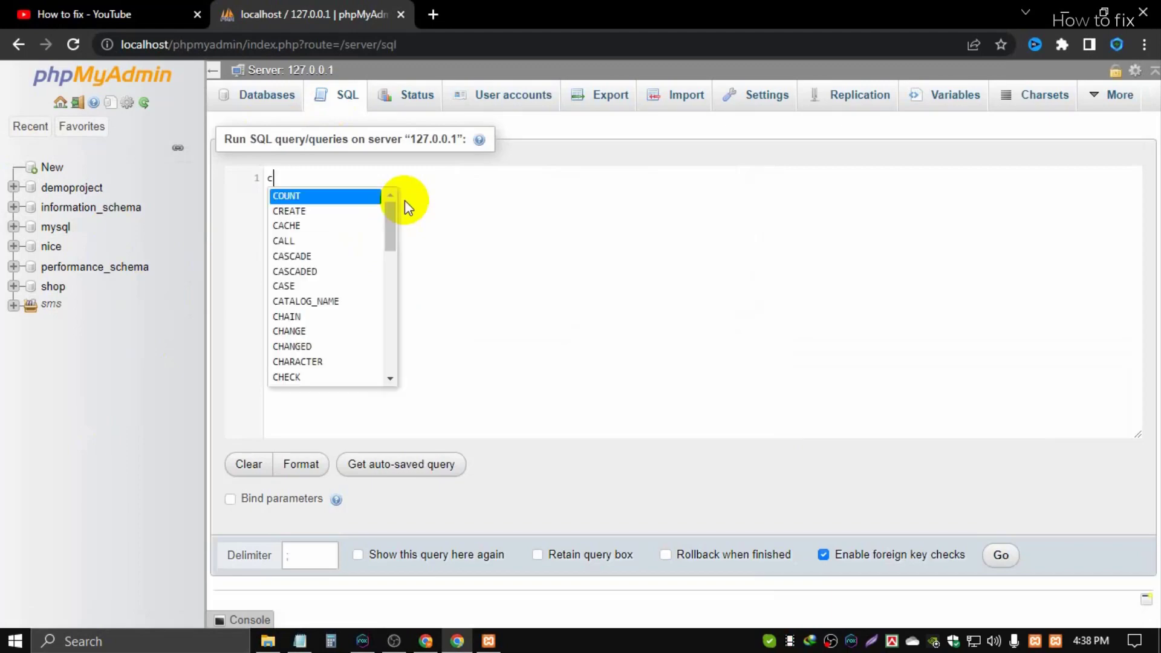
{"action": "type", "text": "reate"}
{"action": "key", "text": "Return"}
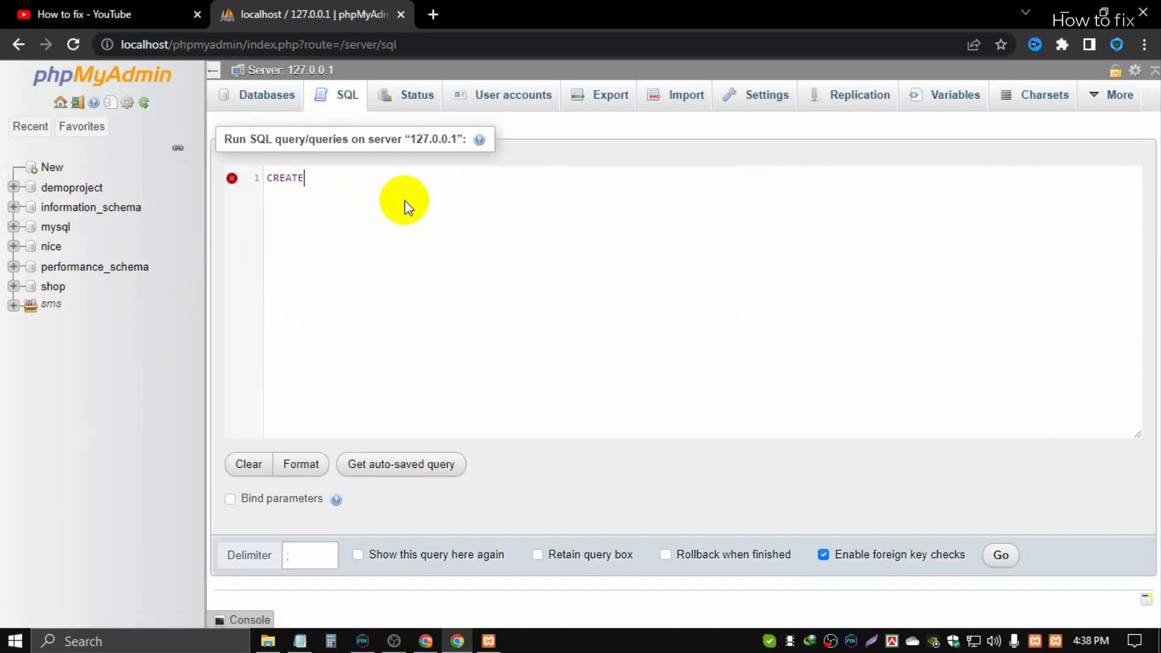
{"action": "type", "text": " d"}
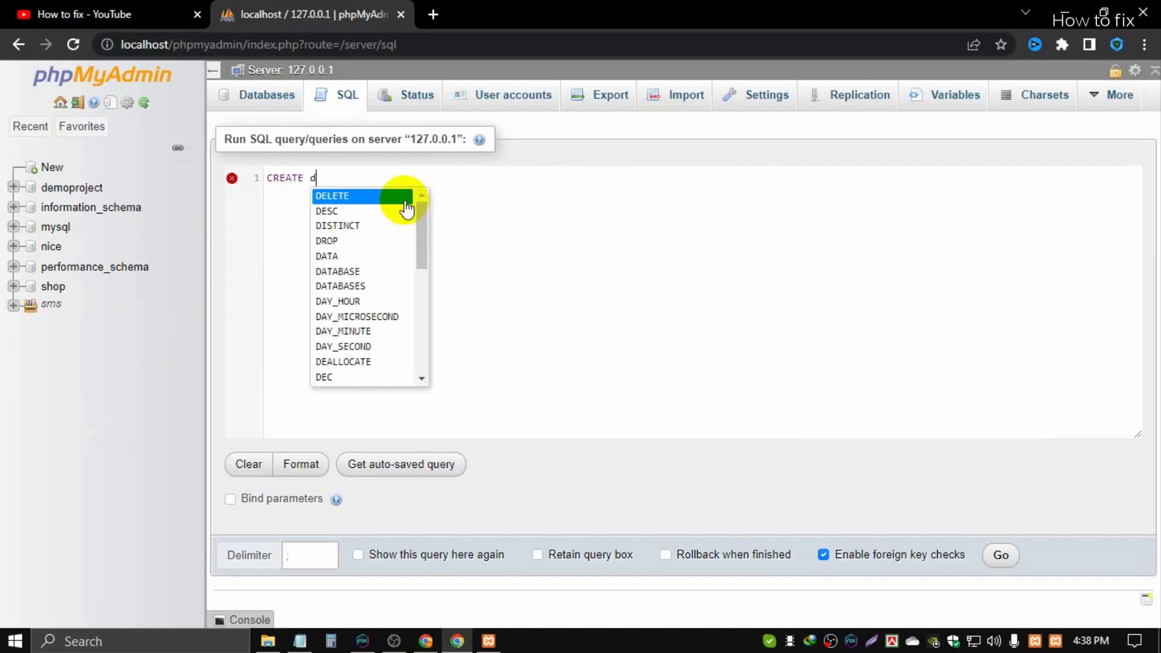
{"action": "type", "text": "ataba"}
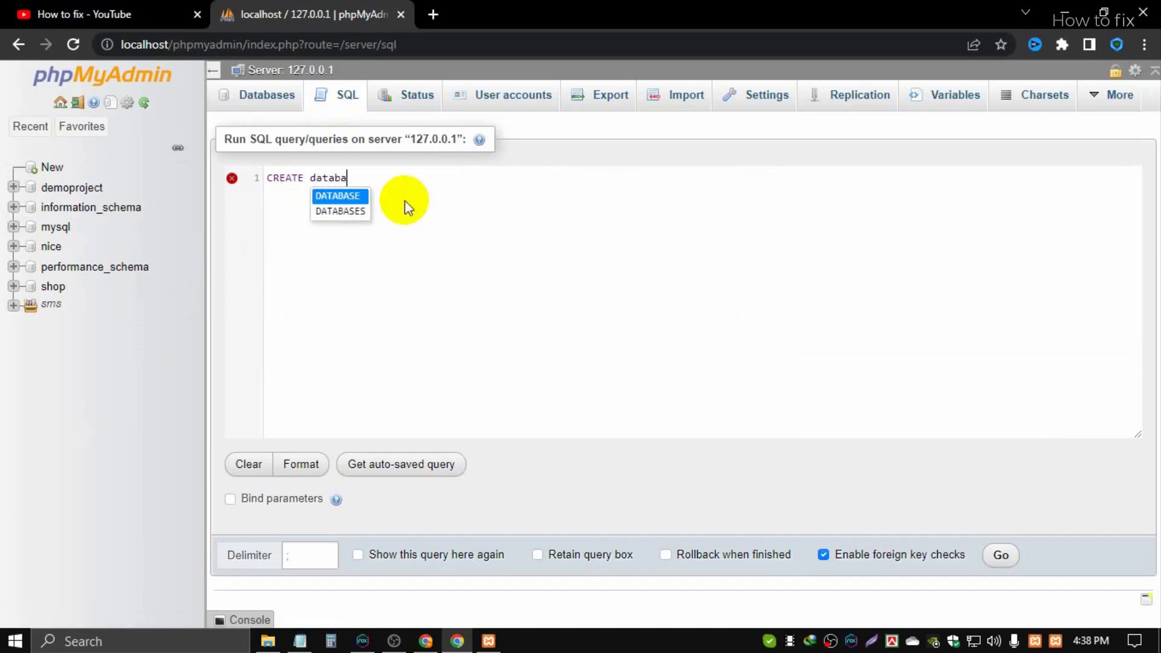
{"action": "type", "text": "se"}
{"action": "key", "text": "Return"}
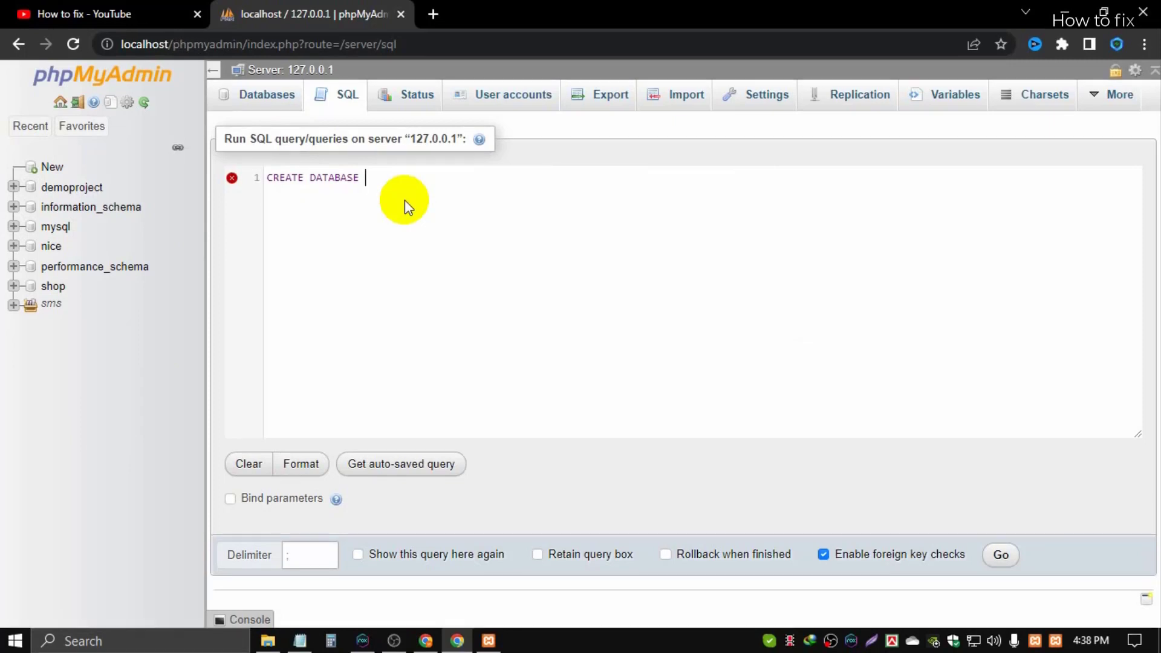
{"action": "type", "text": "Howtofi"}
{"action": "type", "text": "x;"}
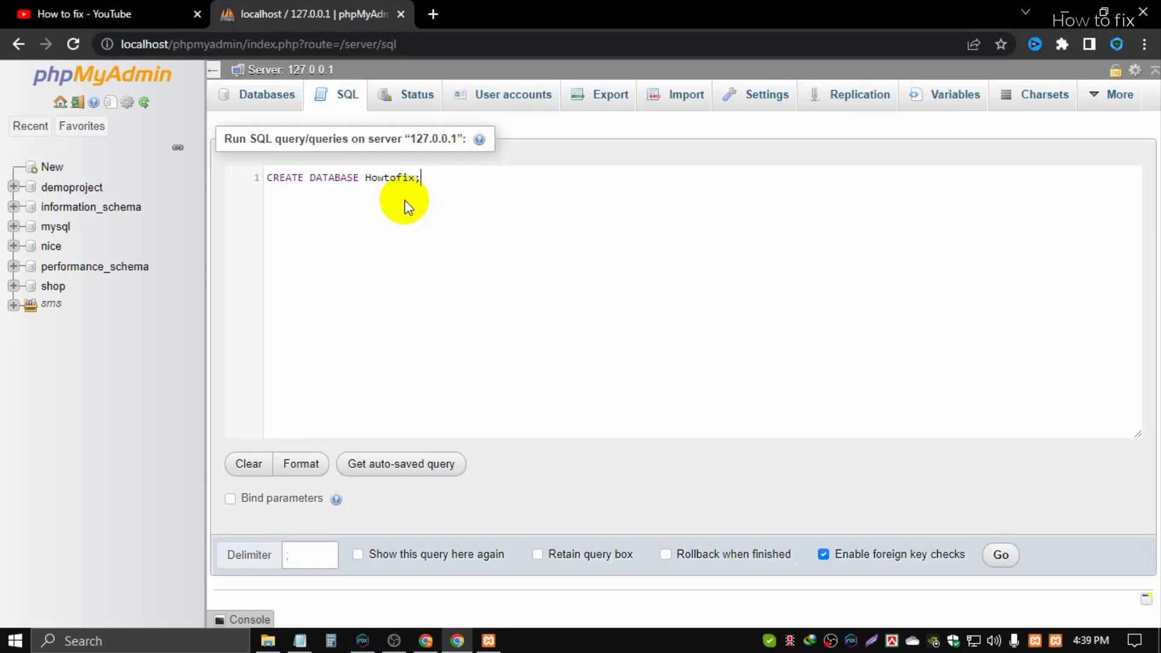
{"action": "left_click", "coordinate": [264, 178]}
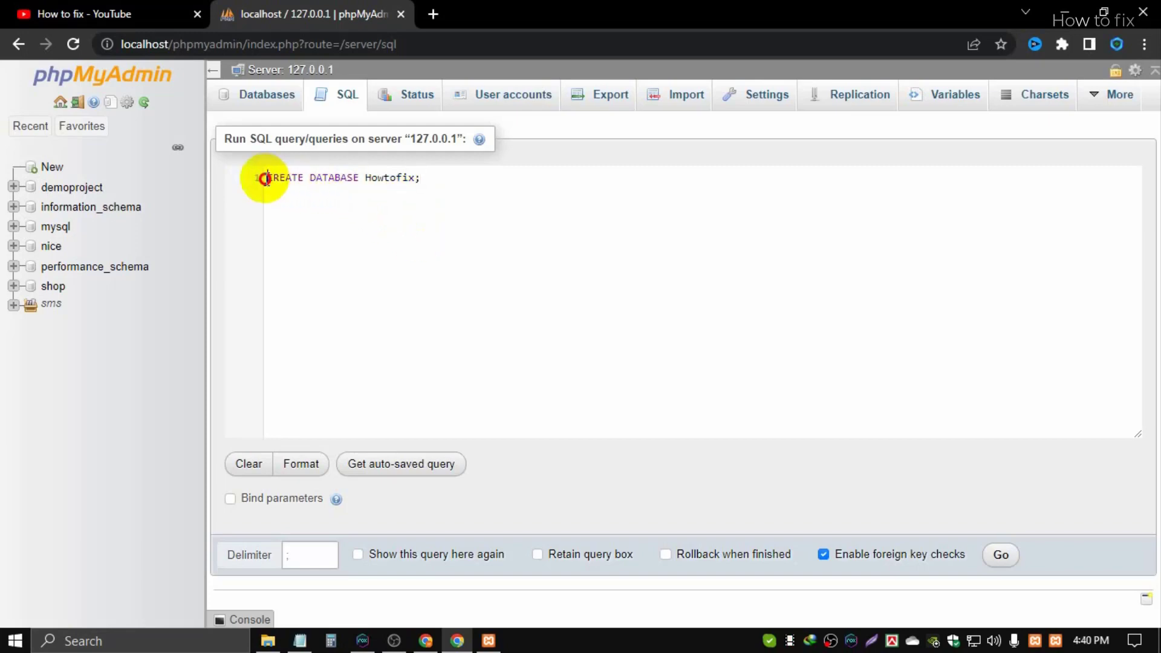
{"action": "left_click_drag", "start_coordinate": [309, 178], "coordinate": [358, 178]}
{"action": "left_click", "coordinate": [347, 205]}
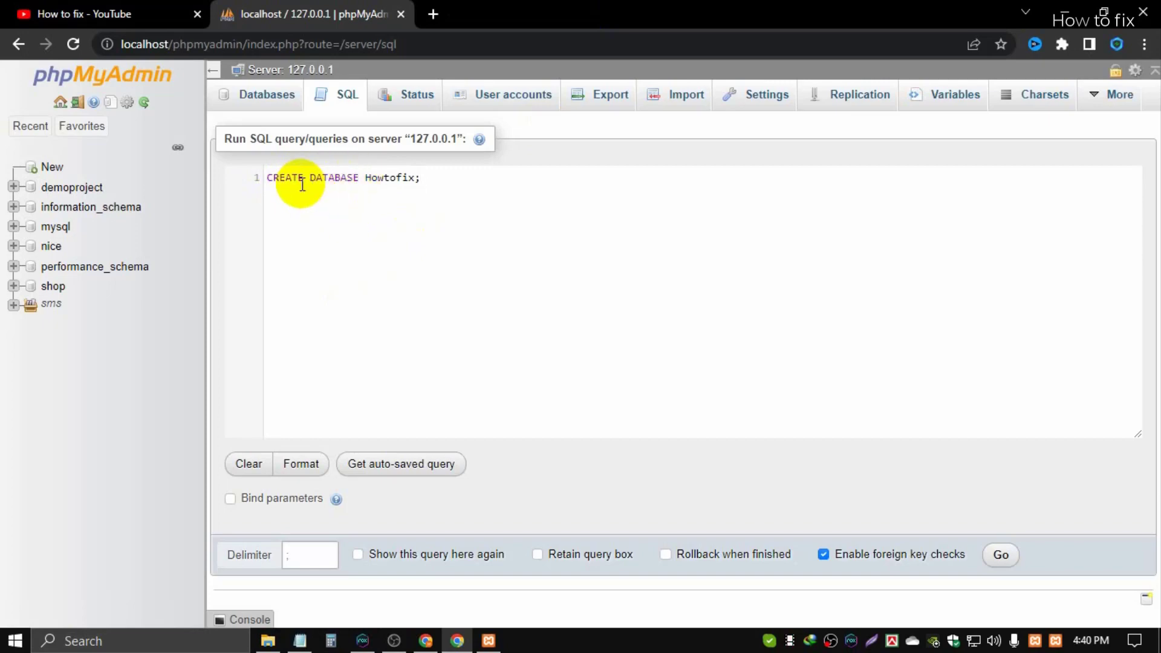
{"action": "double_click", "coordinate": [283, 179]}
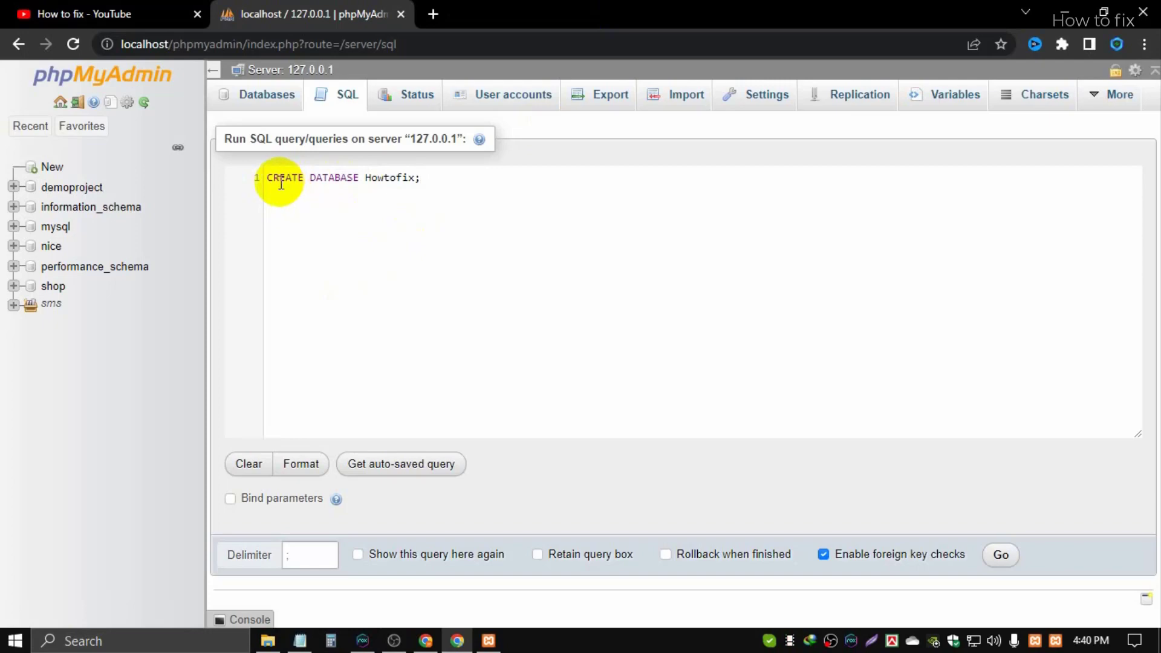
{"action": "left_click", "coordinate": [442, 176]}
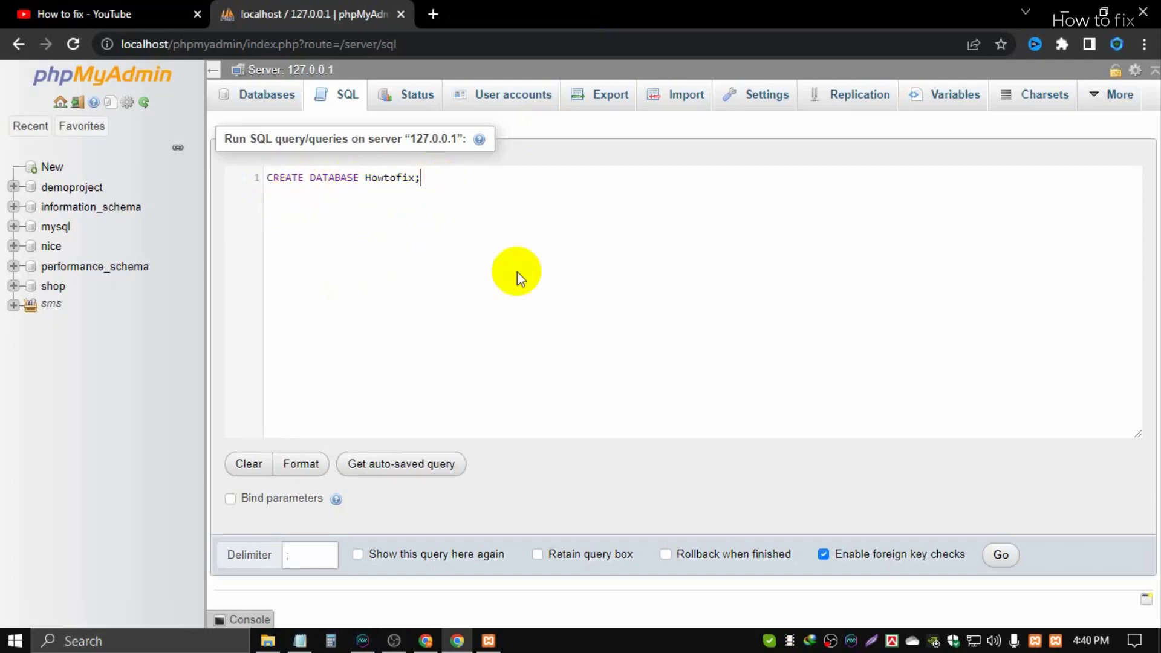
{"action": "left_click", "coordinate": [1007, 559]}
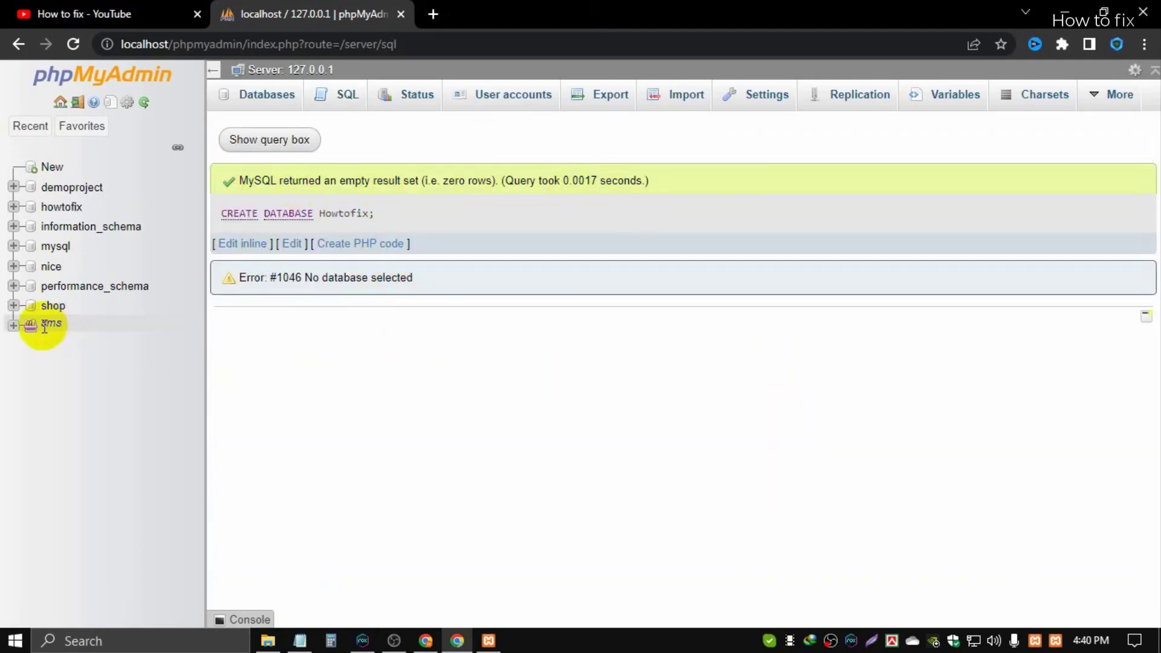
- Select the new howtofix database in the navigation tree
{"action": "left_click", "coordinate": [60, 209]}
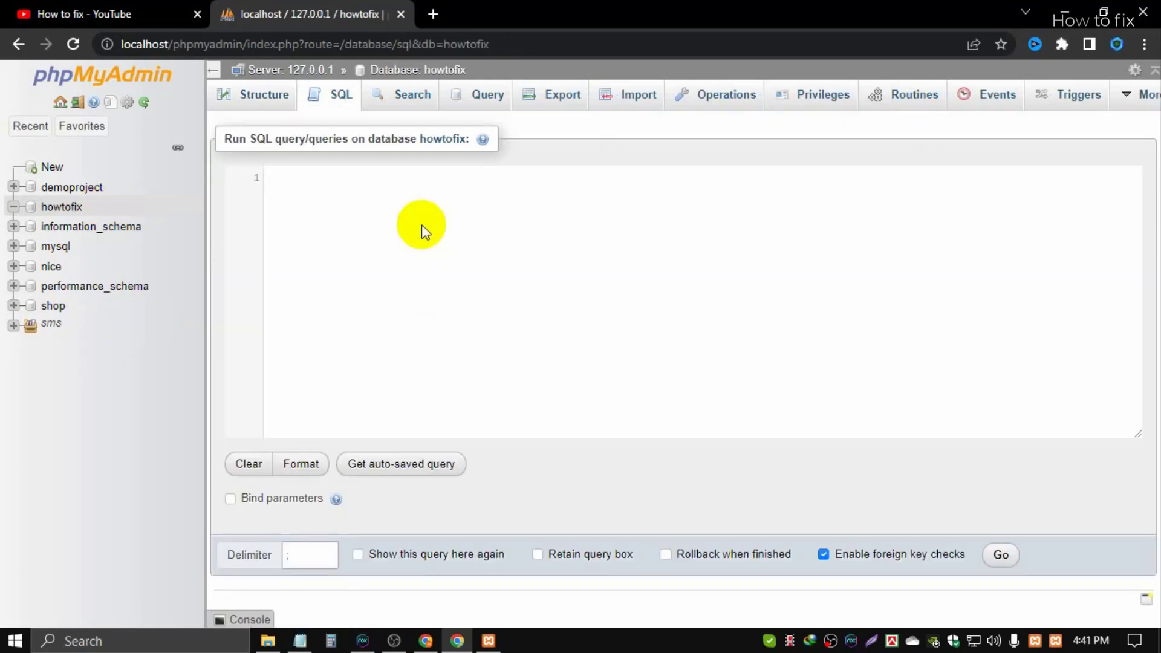
{"action": "type", "text": "create "}
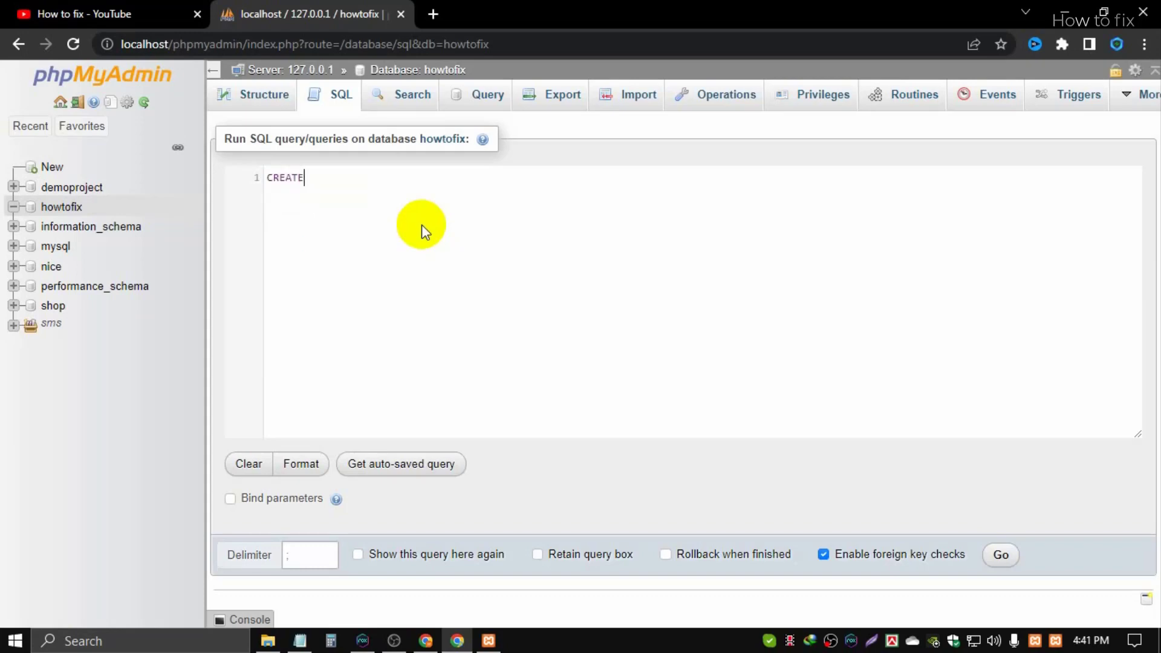
{"action": "type", "text": "table"}
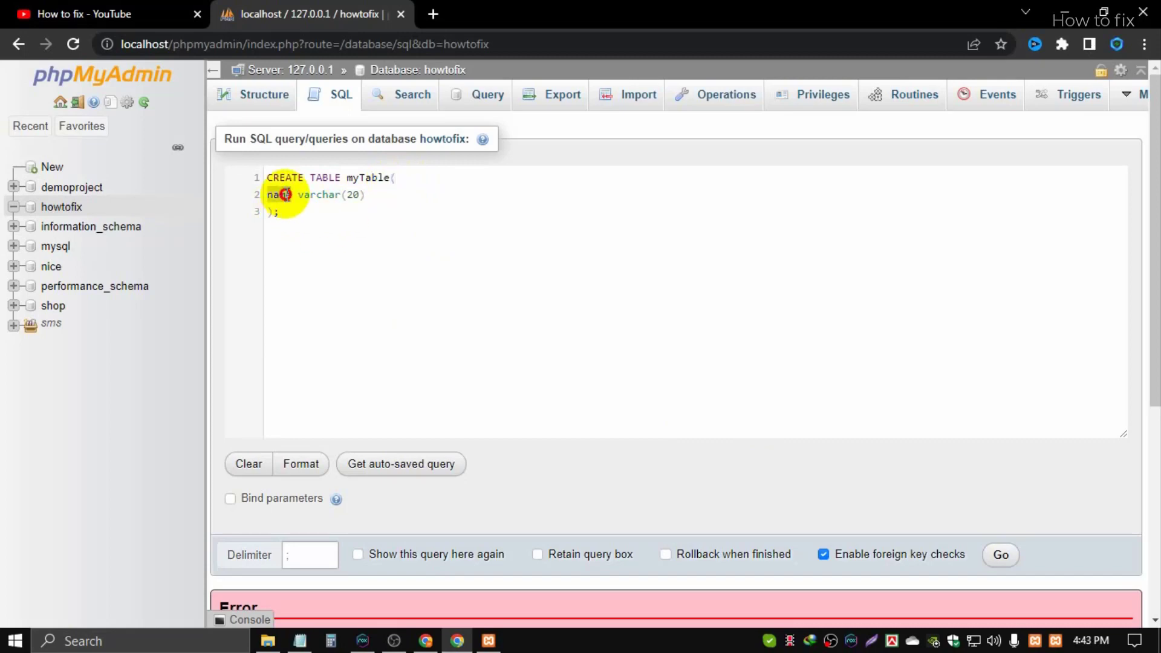
- Run CREATE TABLE myTable( name varchar(20) ); in the howtofix SQL editor
{"action": "left_click", "coordinate": [277, 226]}
{"action": "double_click", "coordinate": [277, 194]}
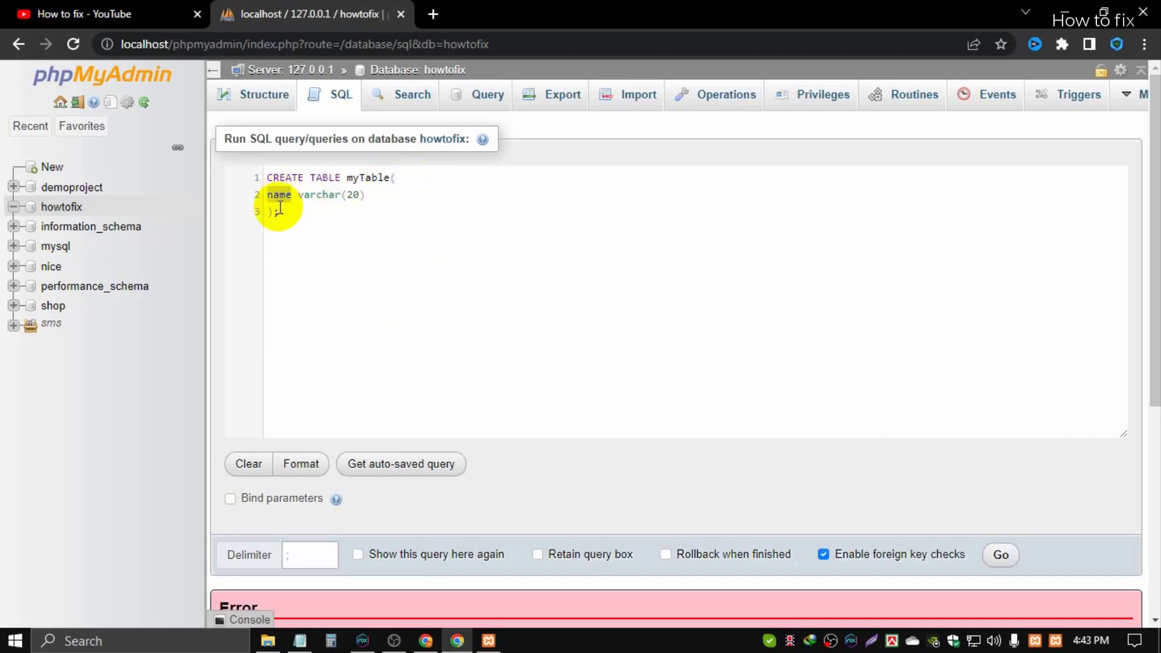
{"action": "double_click", "coordinate": [313, 196]}
{"action": "left_click", "coordinate": [374, 194]}
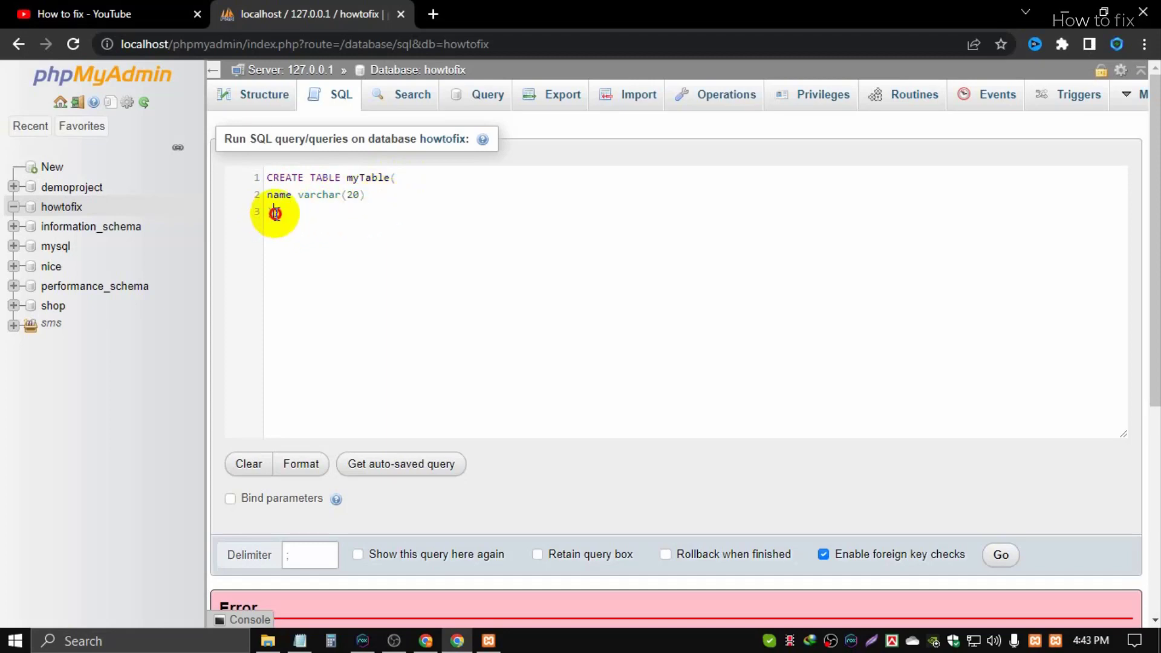
{"action": "left_click", "coordinate": [310, 220]}
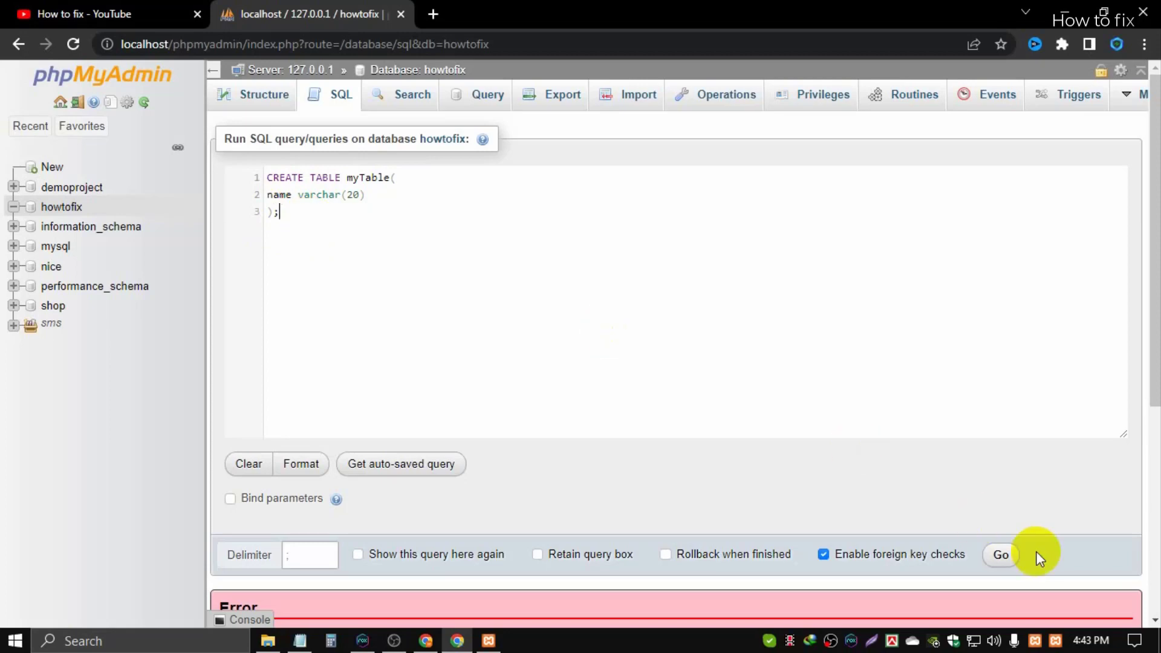
{"action": "left_click", "coordinate": [1011, 560]}
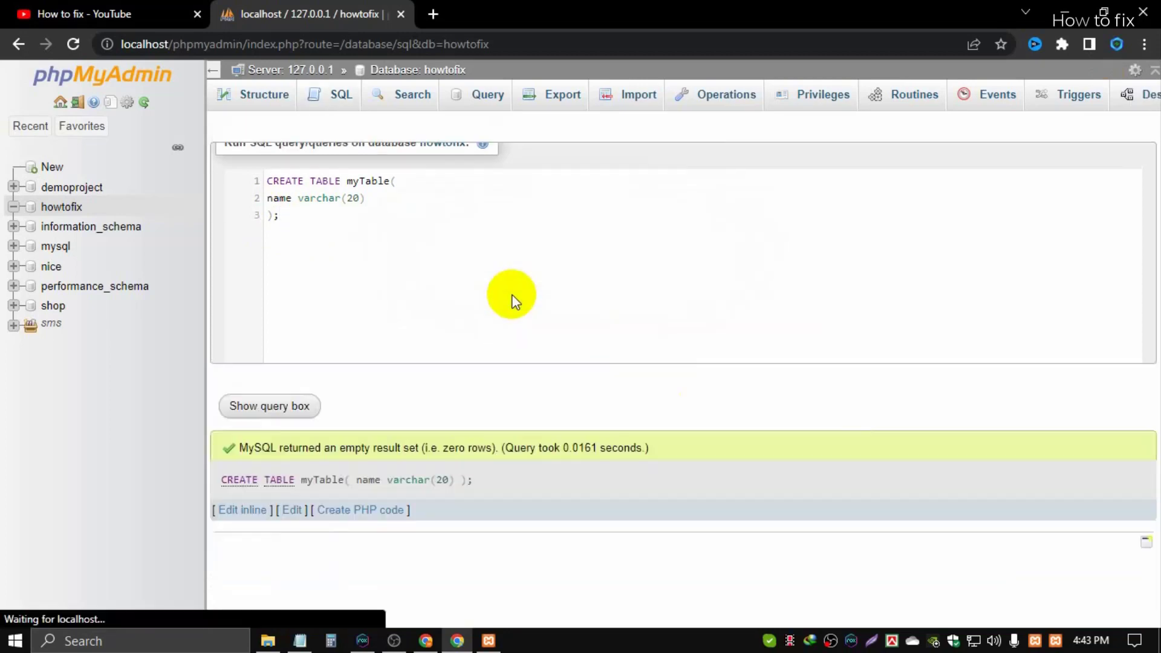
- Browse mytable, view the howtofix table list, then browse mytable again
{"action": "left_click", "coordinate": [80, 245]}
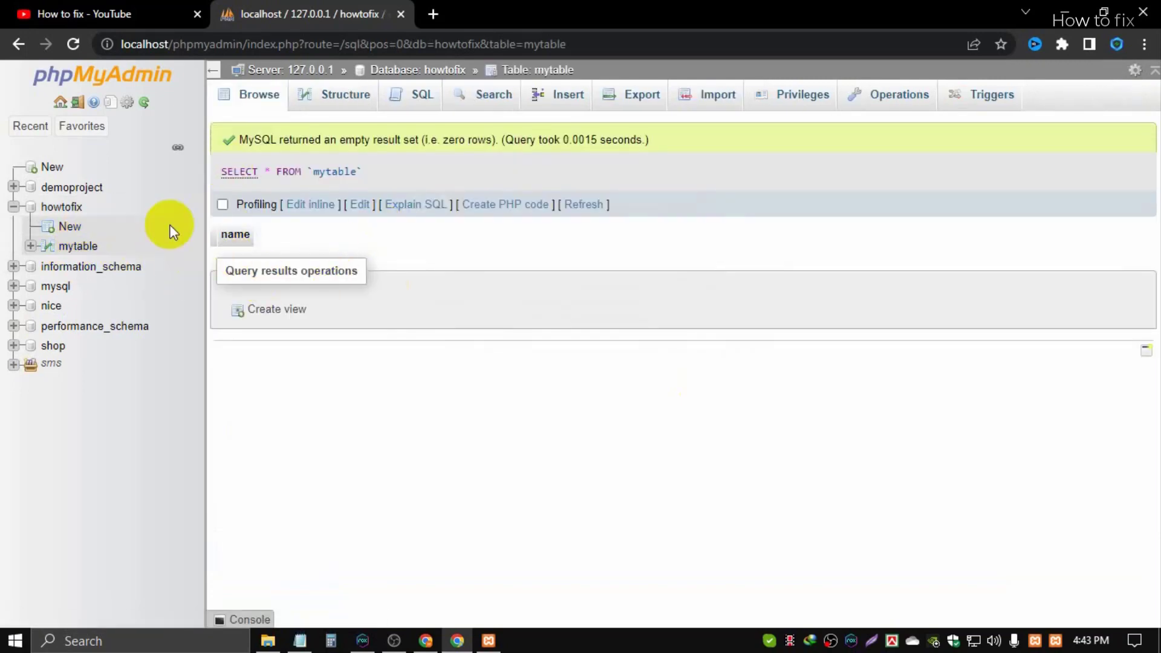
{"action": "left_click", "coordinate": [63, 209]}
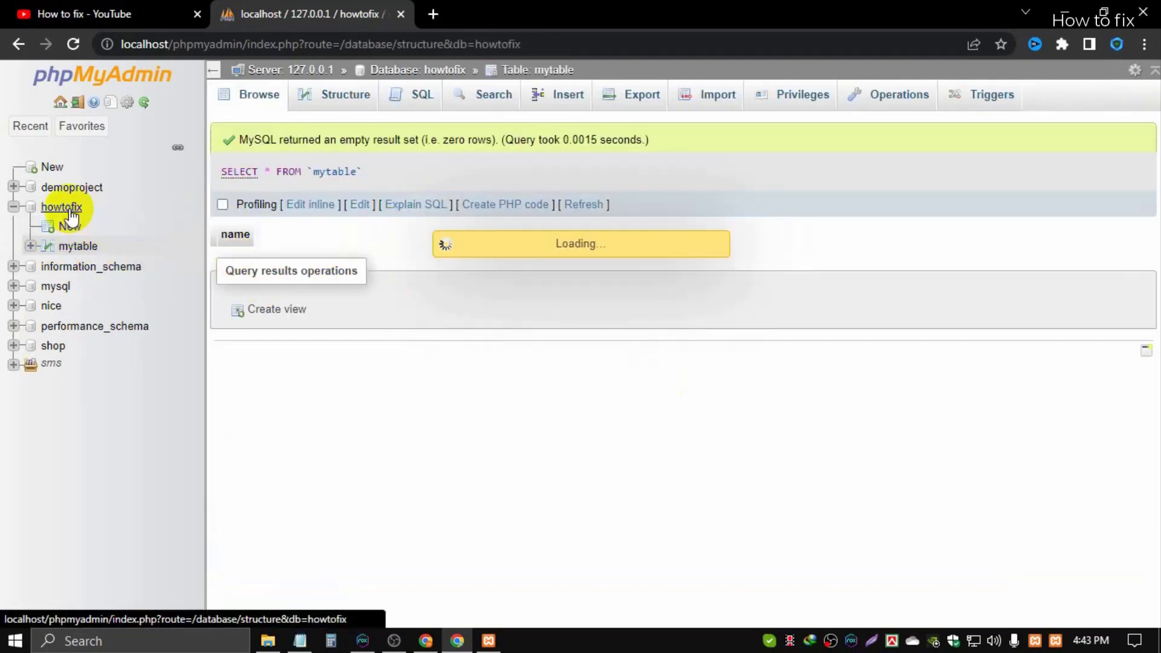
{"action": "left_click", "coordinate": [79, 252]}
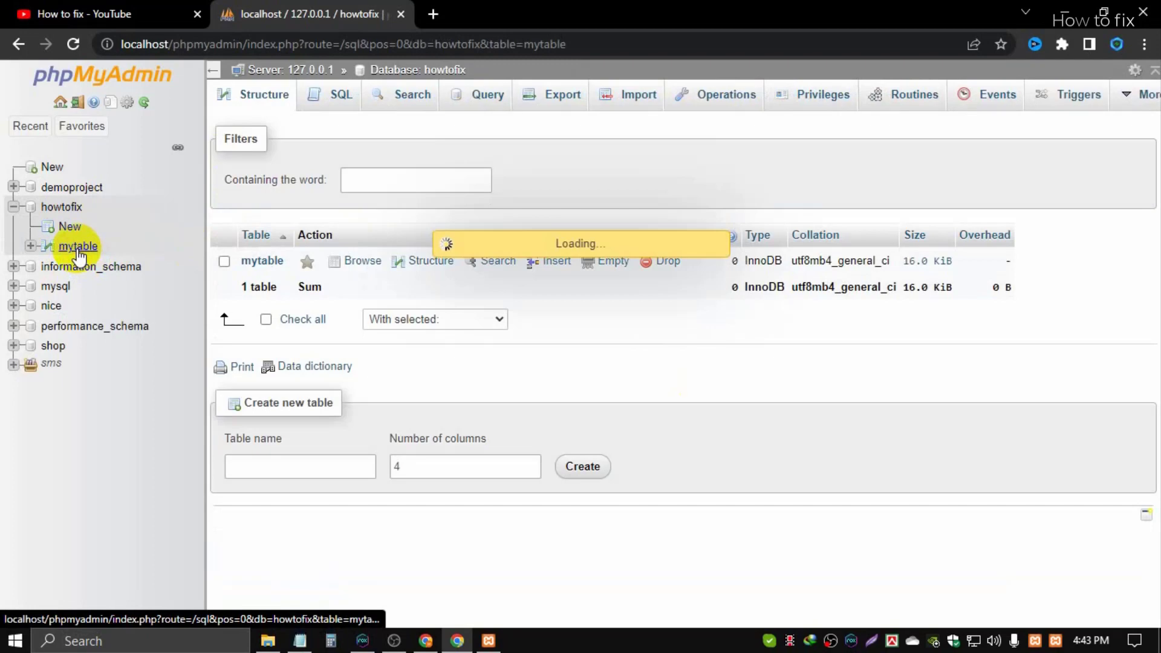